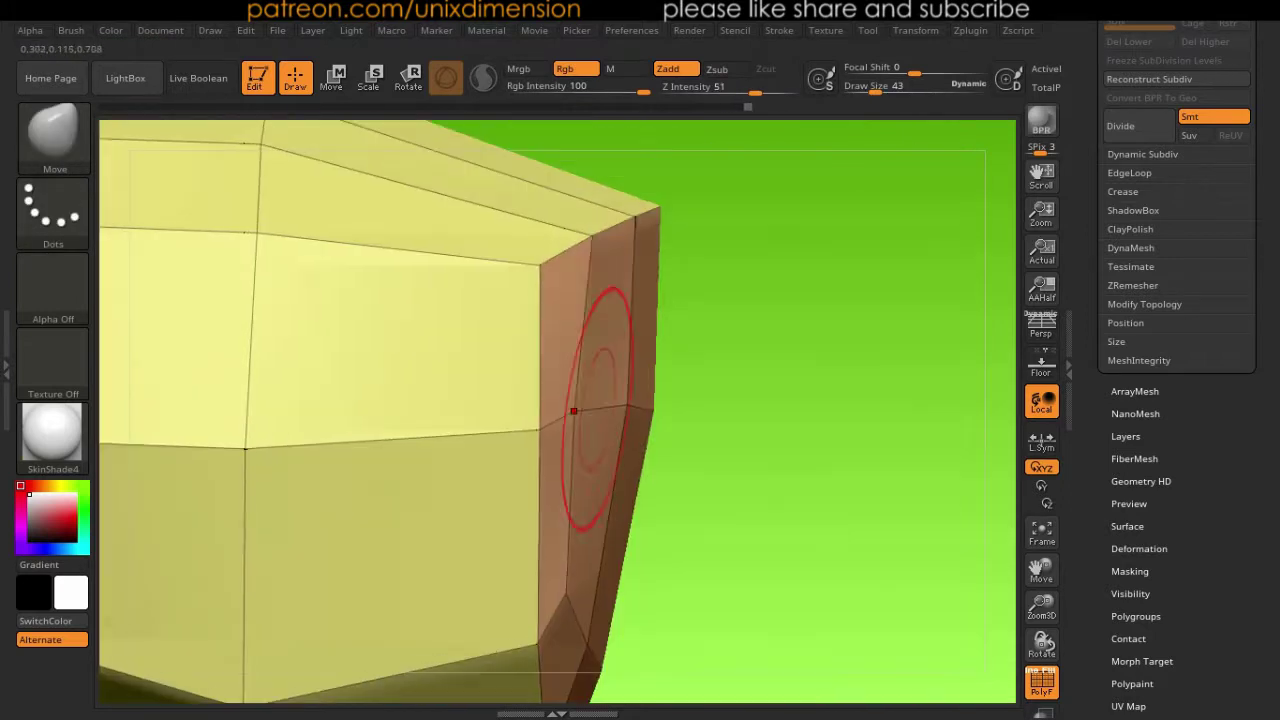
Step: Bring up the brush picker to choose the Move brush for reshaping
{"action": "key", "text": "b"}
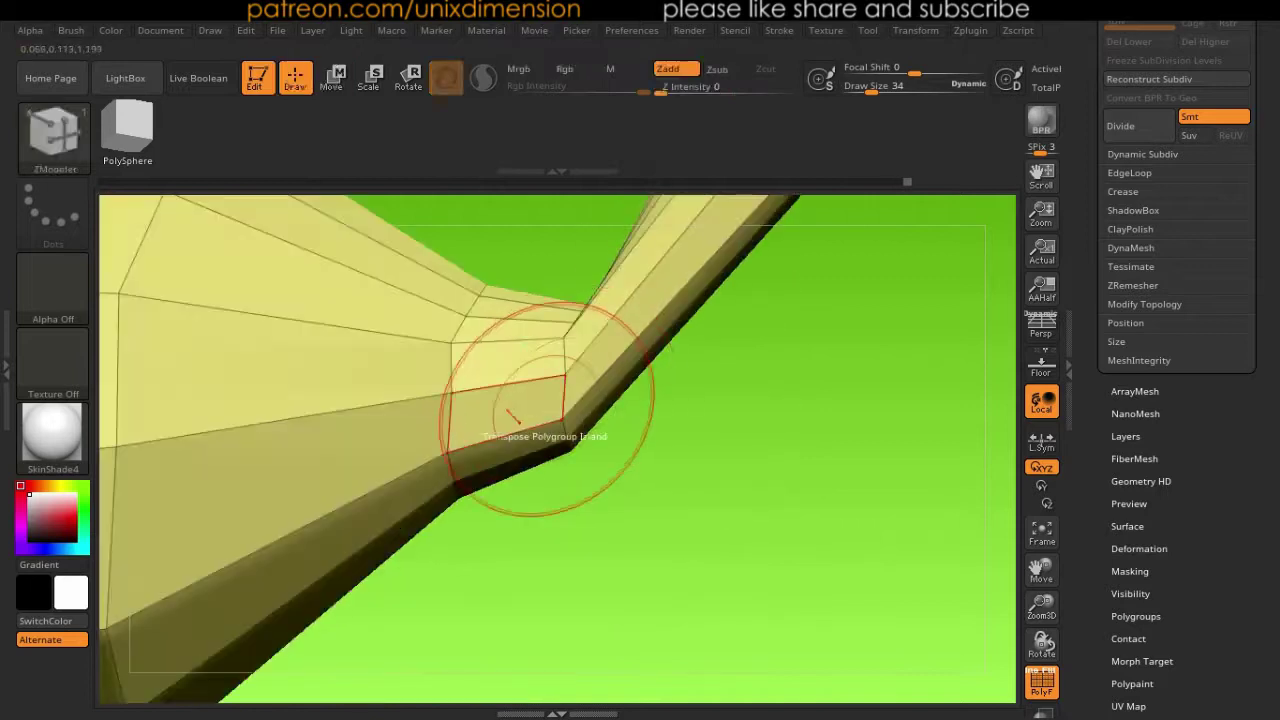
Step: Mask everything on the yellow mesh except a single polygon
{"action": "left_click", "coordinate": [546, 410]}
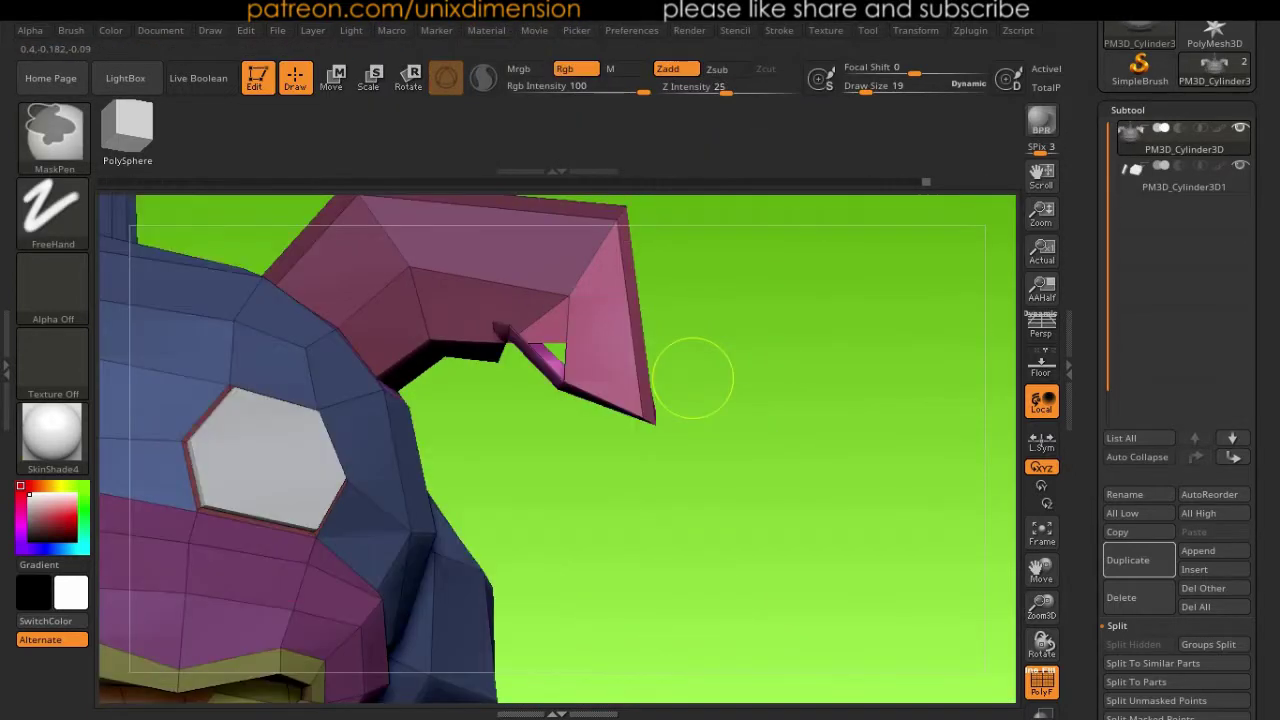
Step: Rotate and zoom the view in on the pink extrusion
{"action": "left_click_drag", "start_coordinate": [653, 363], "coordinate": [657, 583]}
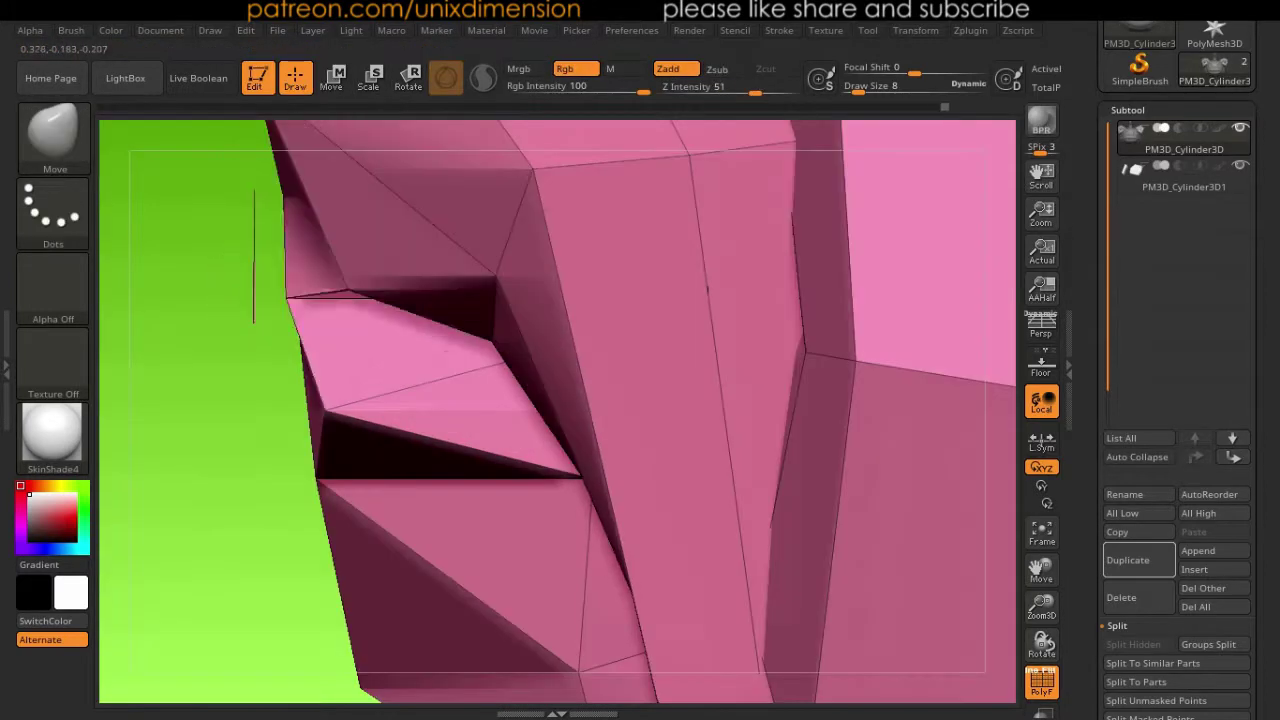
Step: Orbit around the pink mesh to view its inner corner from new angles
{"action": "left_click_drag", "start_coordinate": [254, 255], "coordinate": [857, 322]}
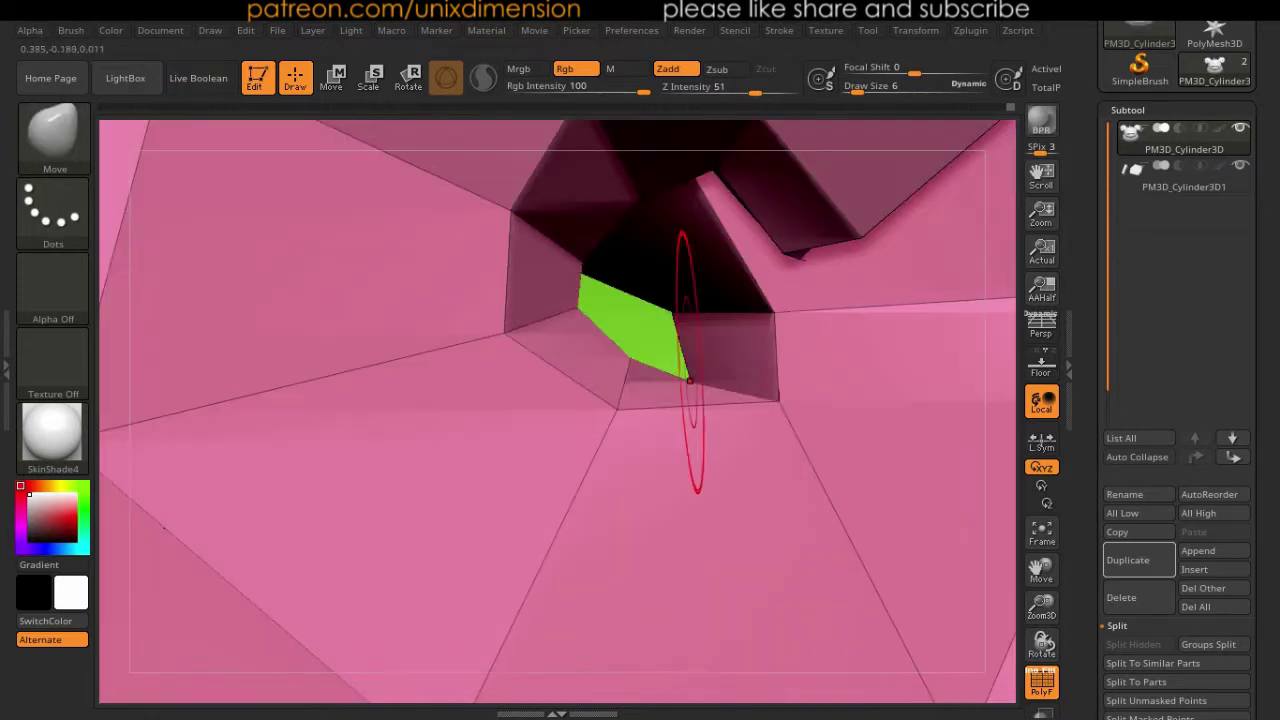
{"action": "right_click_drag", "start_coordinate": [690, 380], "coordinate": [610, 370]}
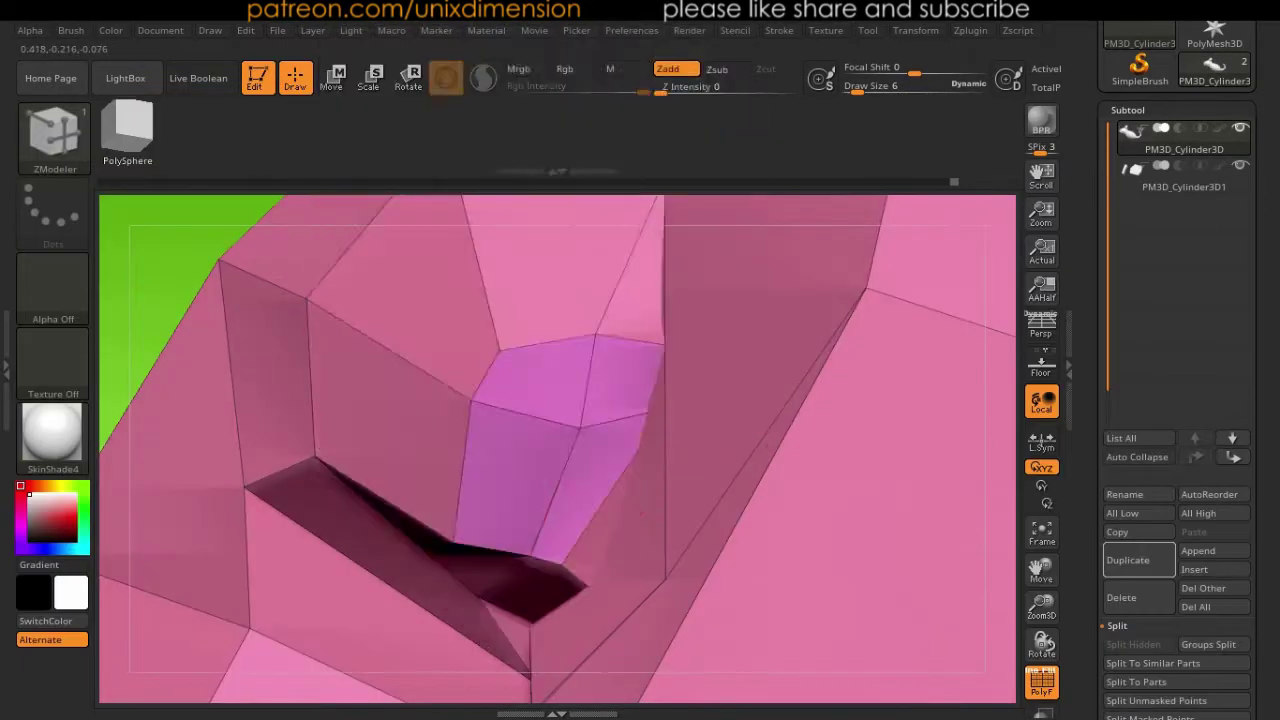